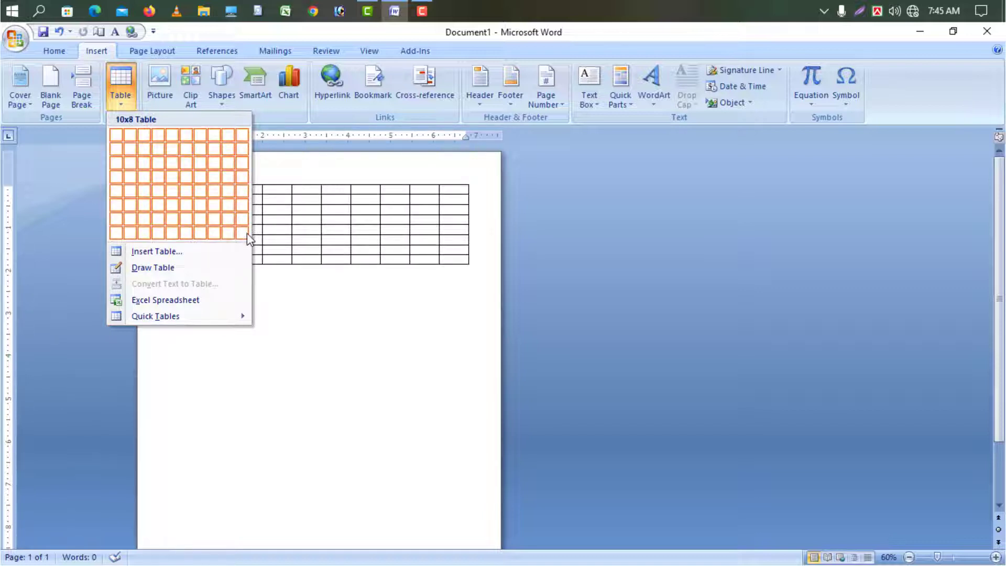
Insert a table with 10 columns and 20 rows
click(196, 255)
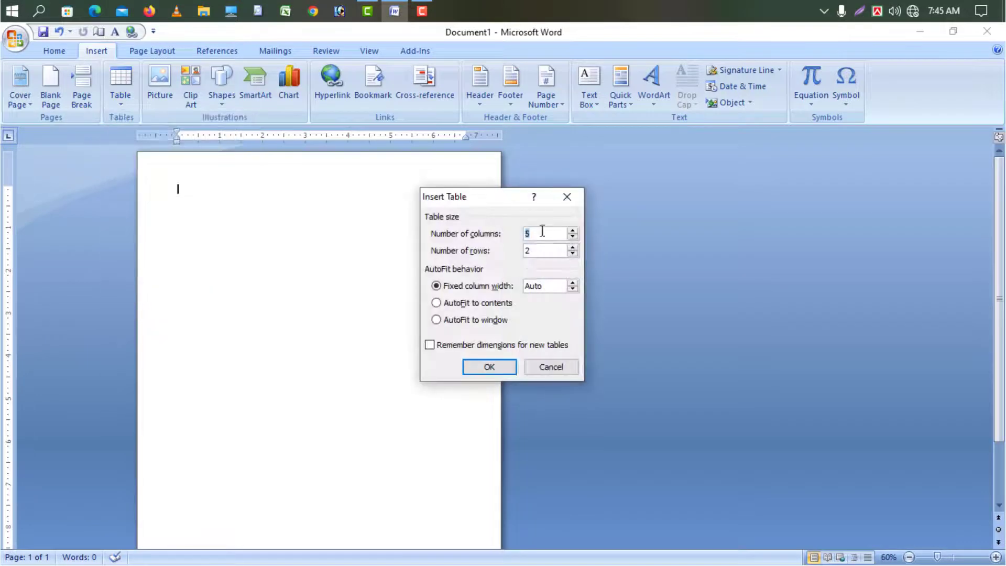
text(10)
key(Tab)
key(BackSpace)
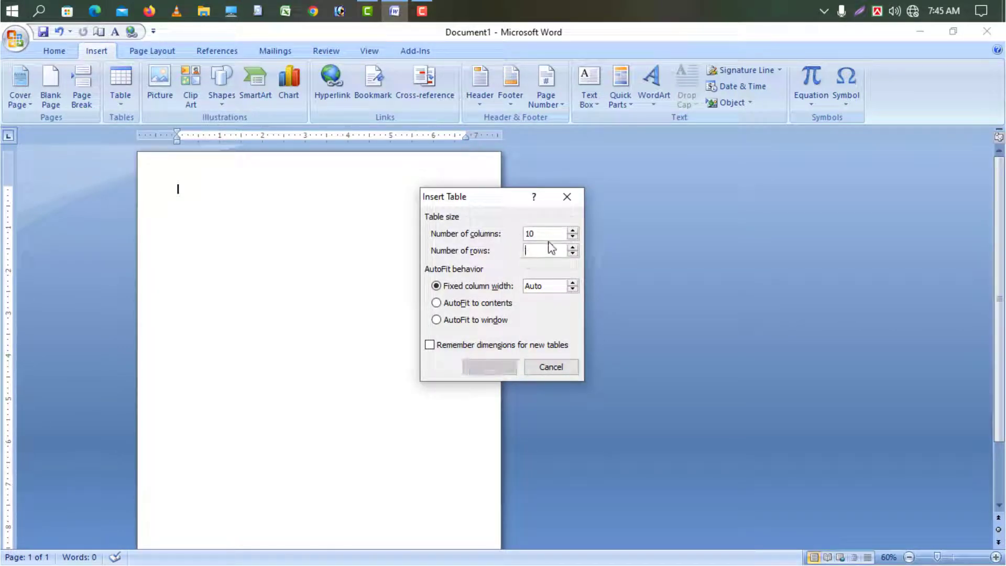
text(20)
key(Return)
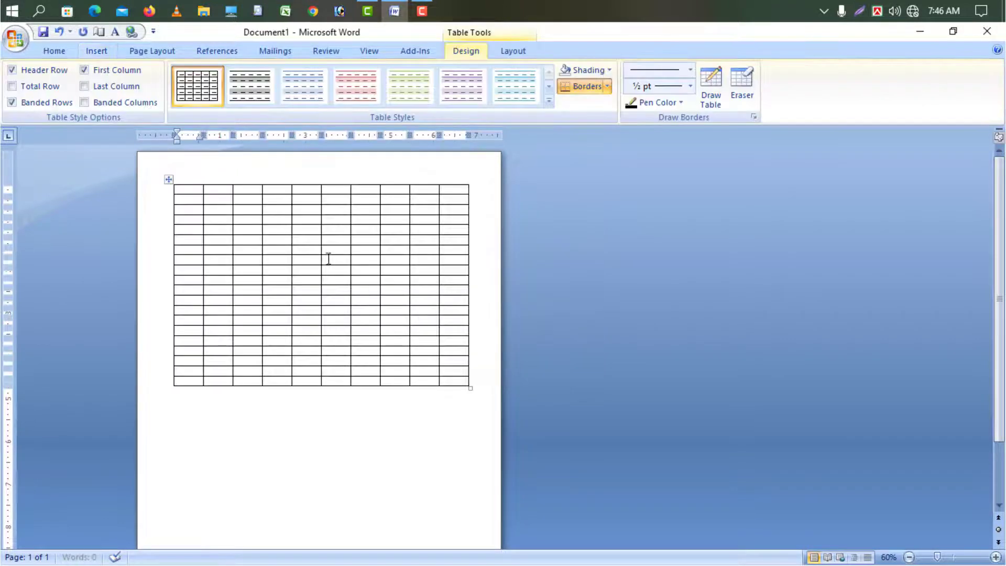
Stretch the table downward from its corner so that all rows become taller
scroll(468, 361, down, 3)
scroll(455, 340, up, 3)
scroll(445, 377, down, 3)
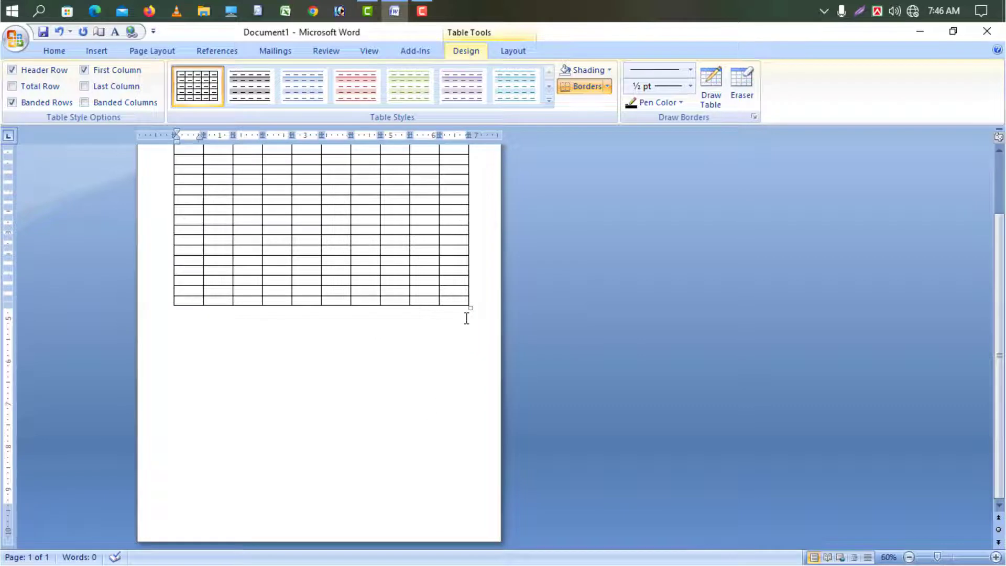
drag(470, 307, 468, 359)
scroll(278, 314, up, 1)
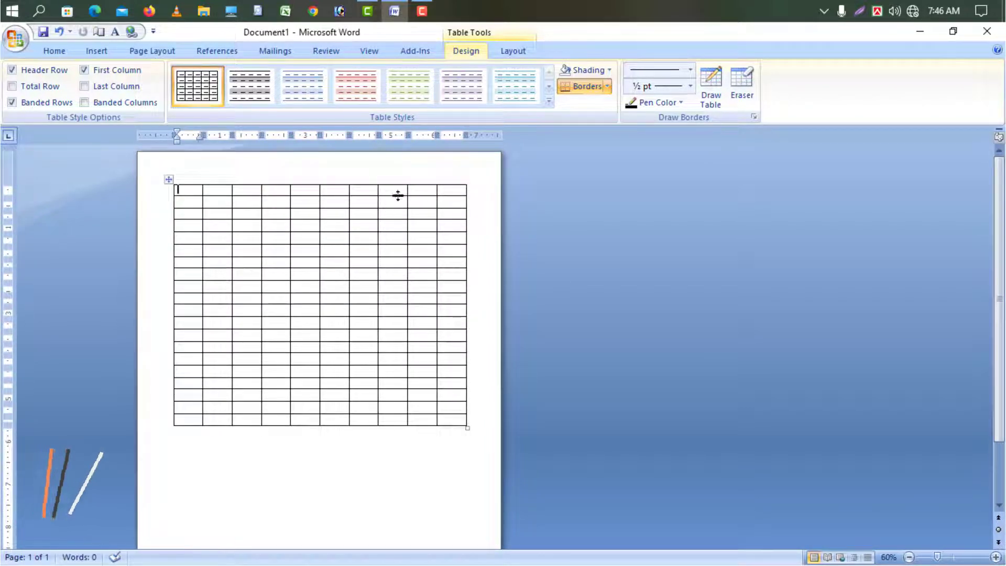
Delete the last three columns of the table
drag(407, 215, 457, 421)
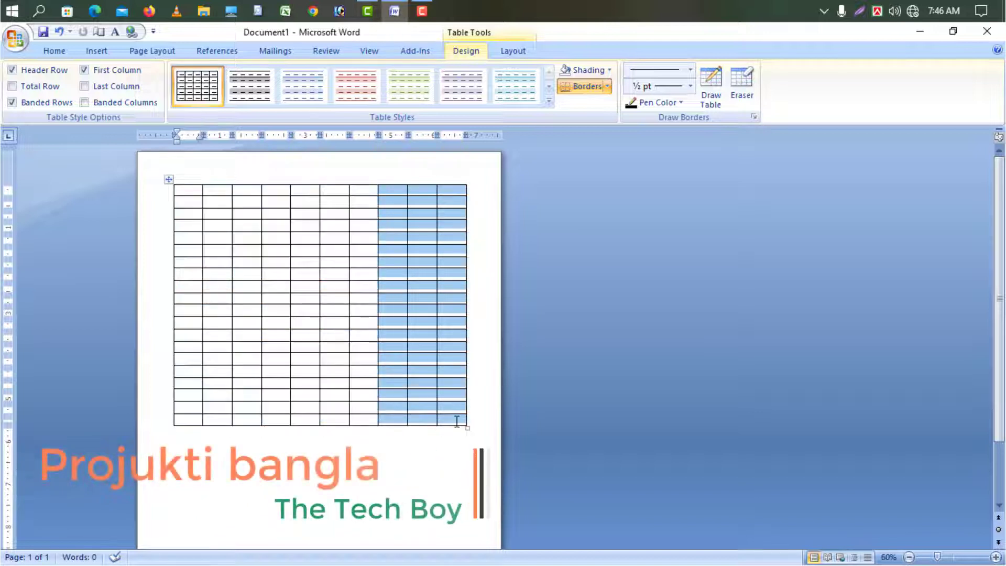
key(Left)
drag(410, 244, 457, 418)
right_click(428, 367)
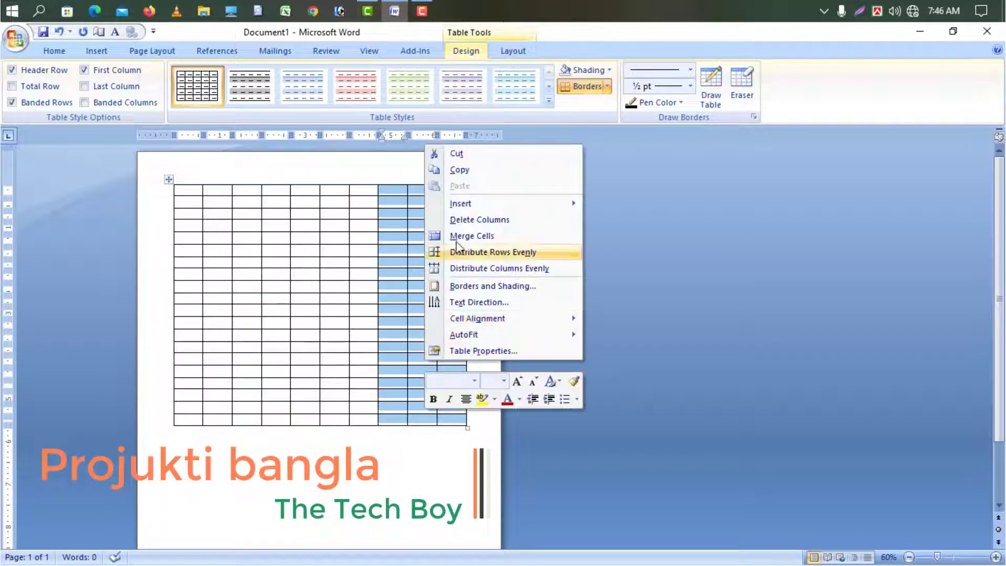
click(477, 220)
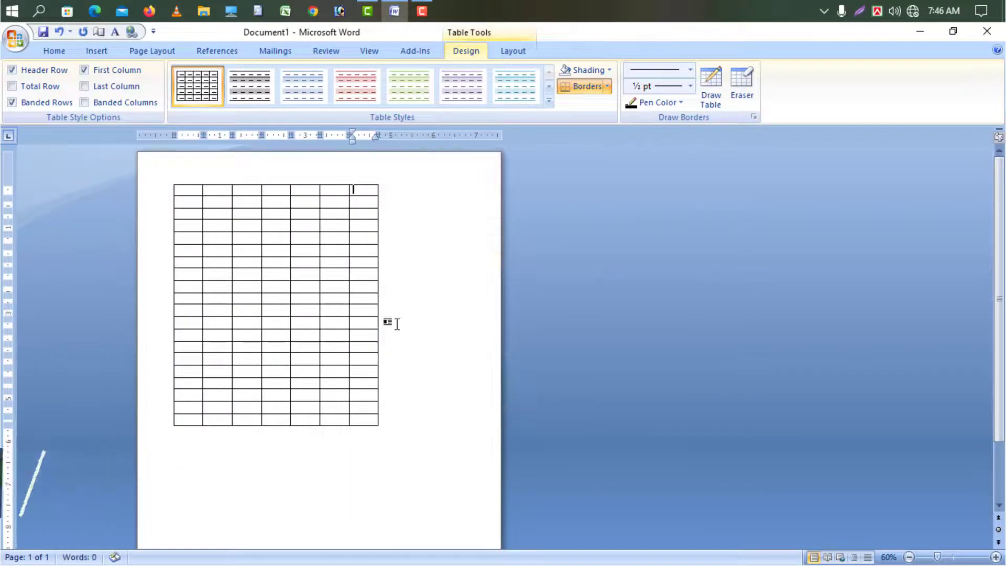
Widen the table to about the page's text width and narrow its first column
drag(382, 427, 461, 427)
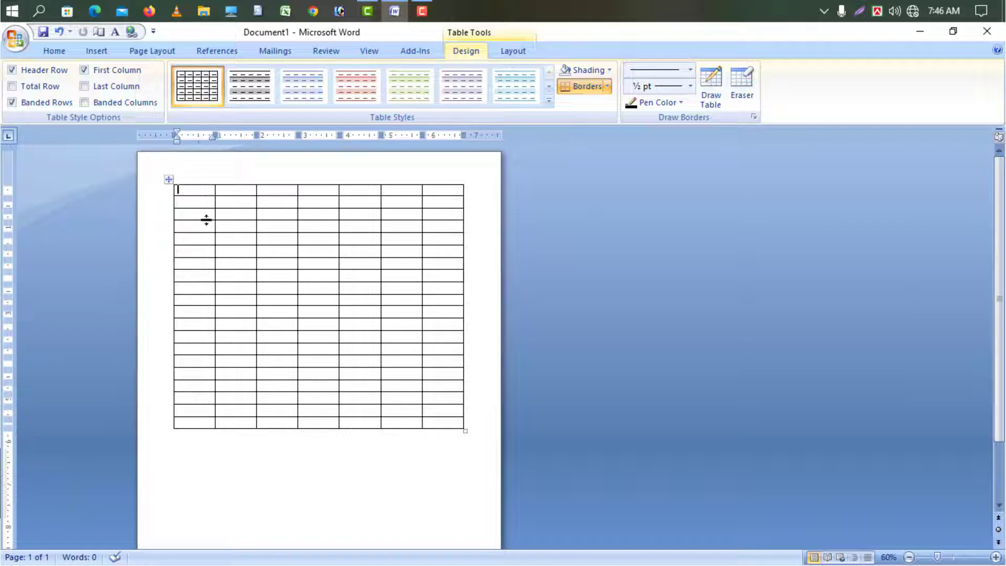
ctrl+scroll(573, 236, up, 3)
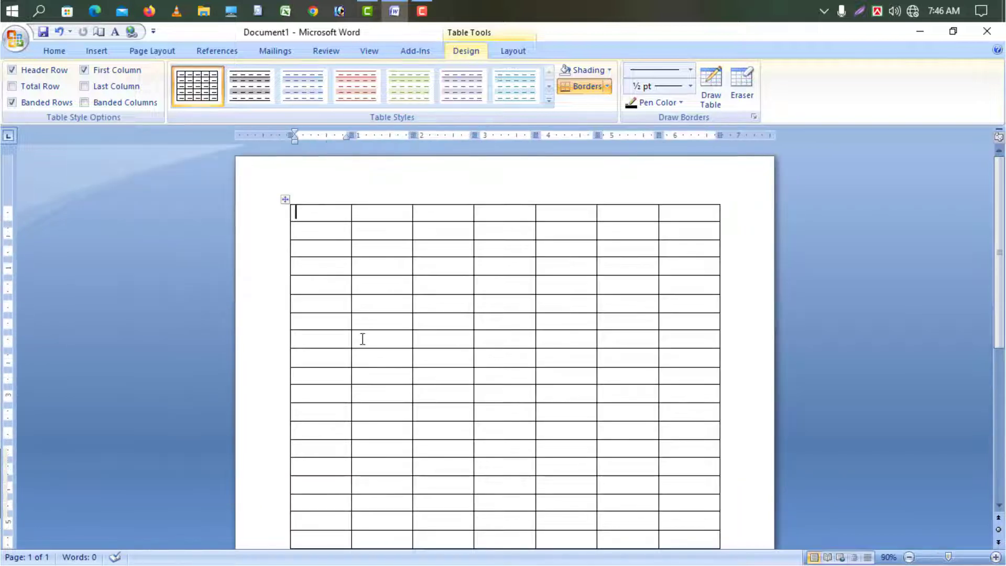
drag(351, 326, 330, 293)
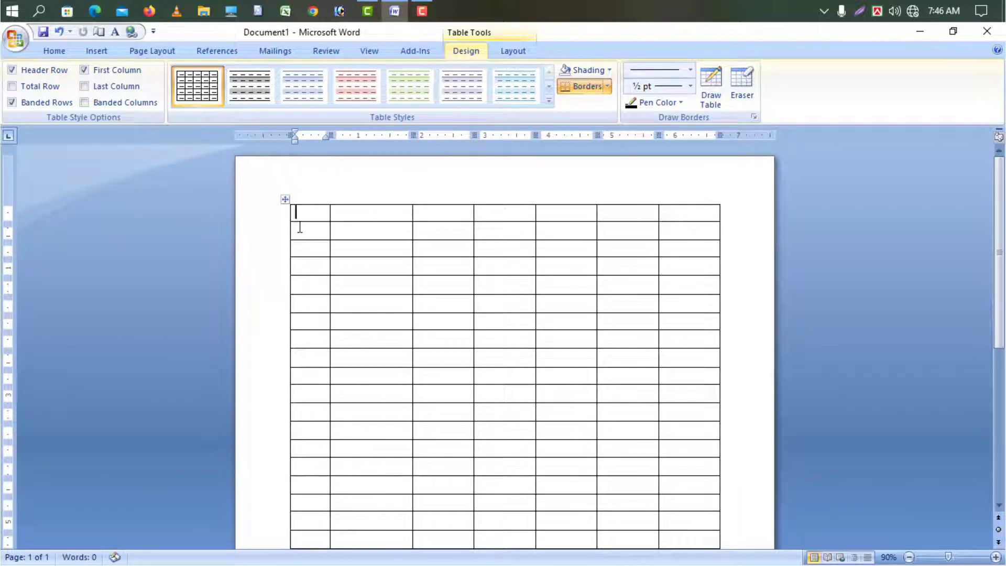
Enter "serial" in the first header cell and apply Bengali automatic numbering to the cells below it
click(54, 51)
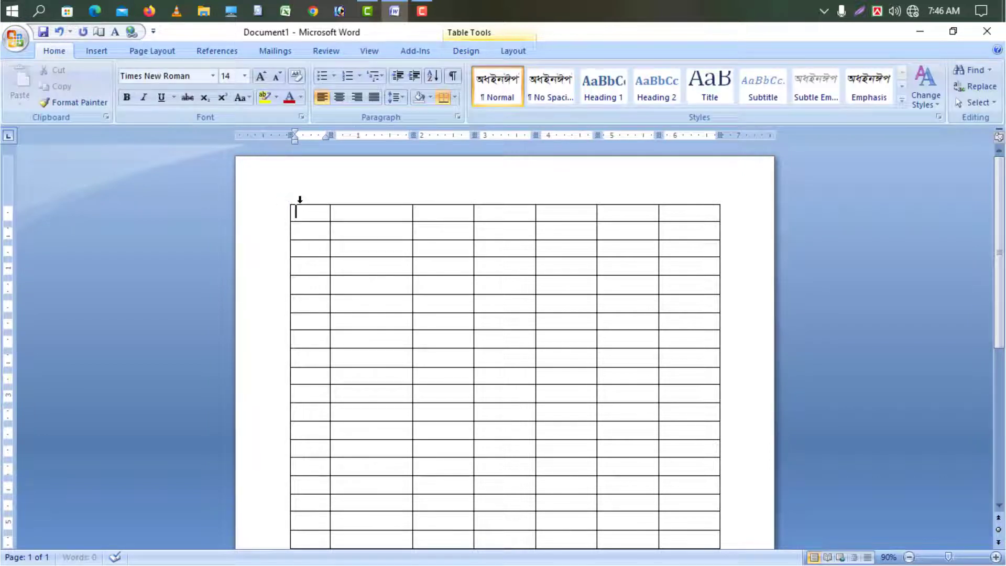
text(serial)
drag(308, 238, 310, 475)
scroll(276, 366, up, 4)
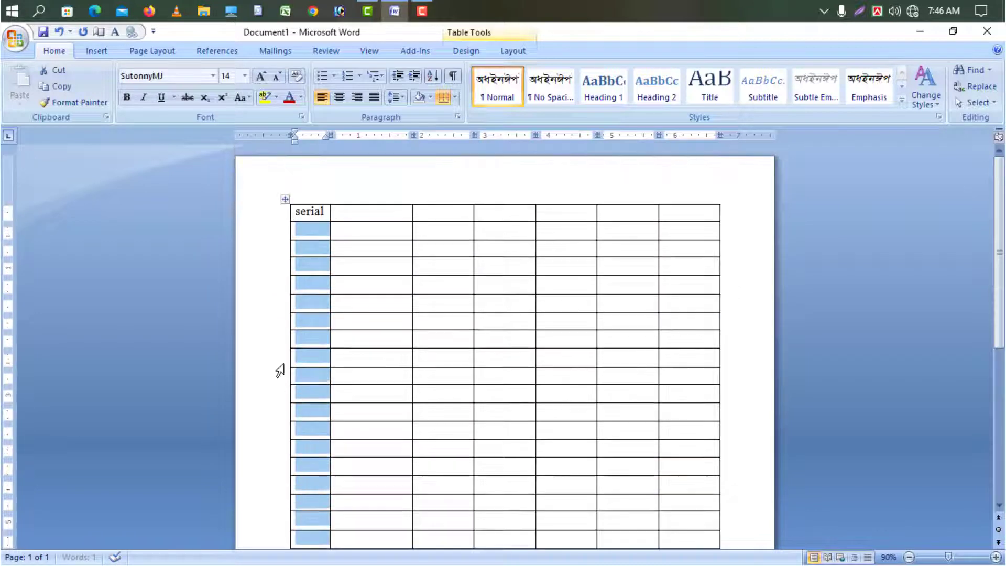
click(360, 77)
click(412, 116)
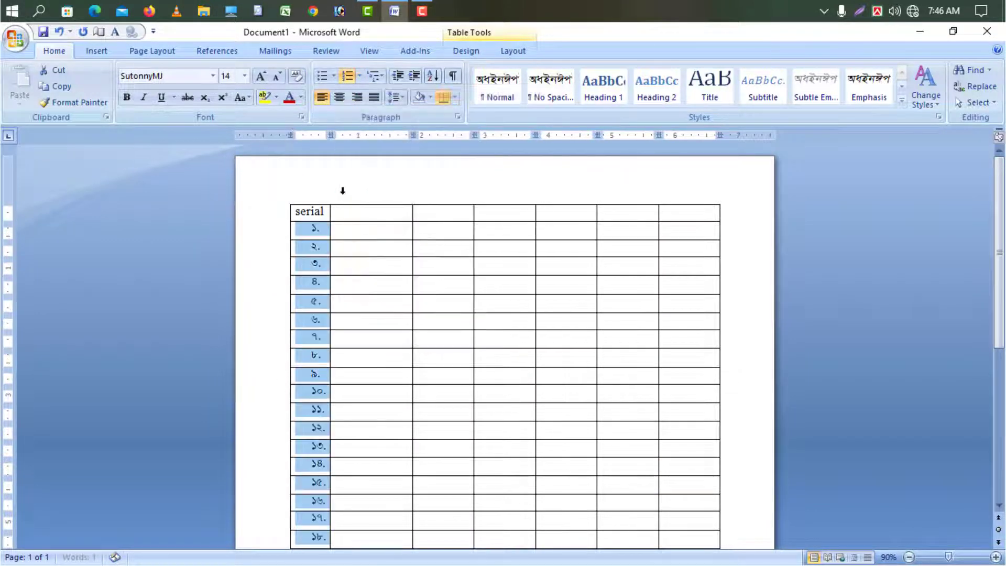
Reduce the indent of the serial numbers so they align with the left edge of their cells
click(332, 231)
click(315, 231)
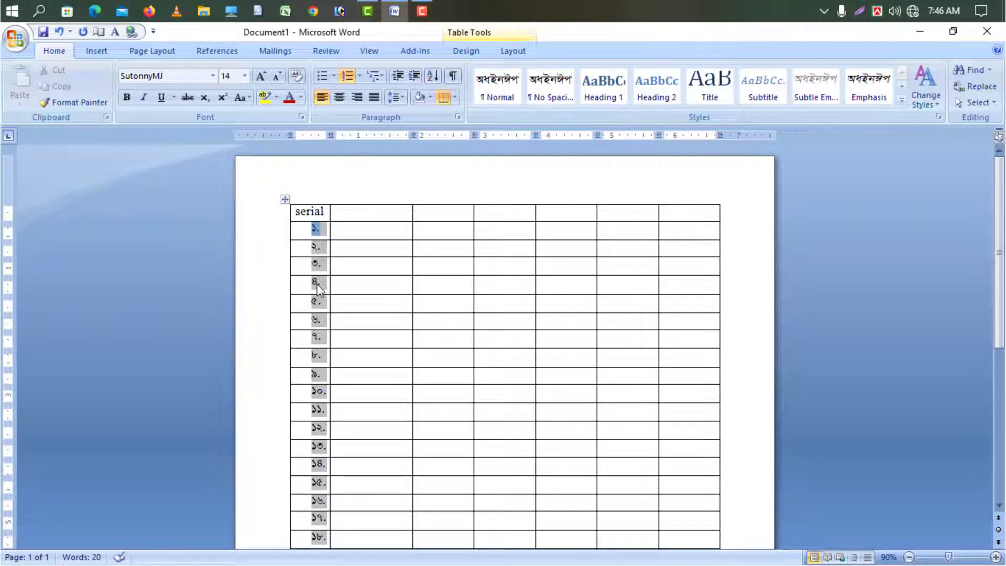
drag(318, 288, 298, 285)
Enter "seven" in the second cell of the row numbered ৪, switching the keyboard layout to English
click(352, 283)
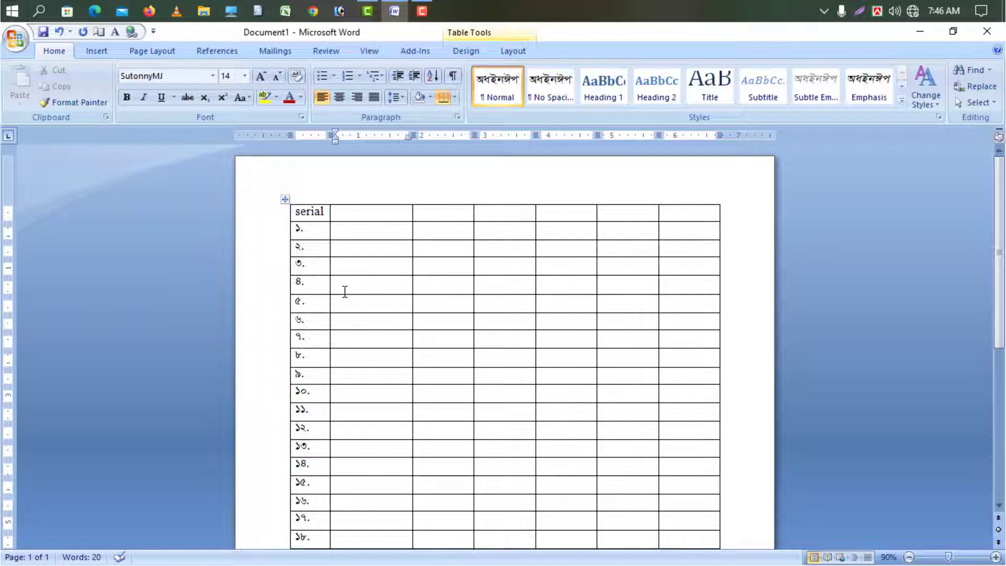
text(bfm)
key(BackSpace)
key(BackSpace)
key(BackSpace)
key(ctrl+alt+b)
text(se)
key(Tab)
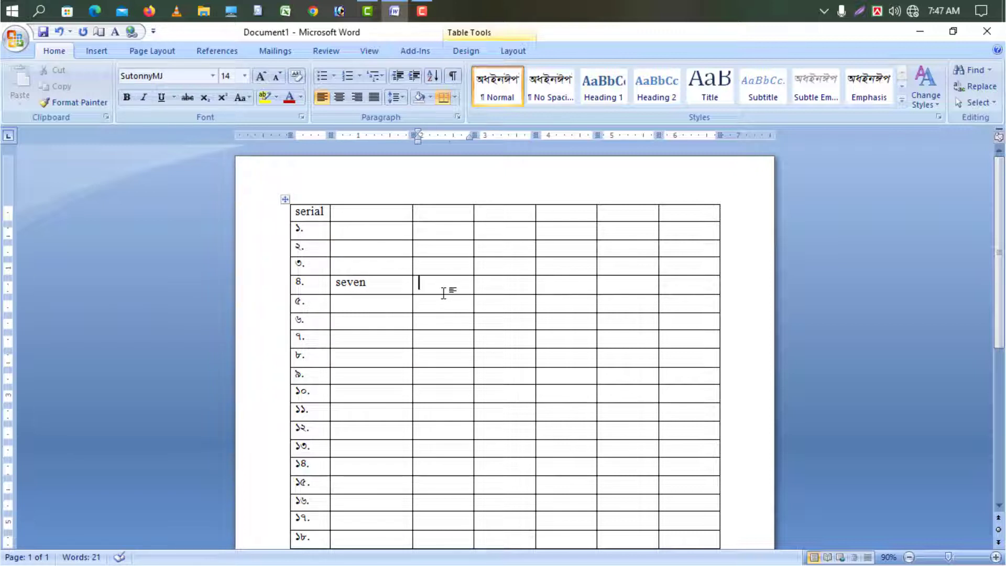
Fill the remaining cells of the row numbered ৪ with eight, nine, ten, eleven and twelve
mouse_move(443, 293)
mouse_down()
mouse_move(653, 294)
mouse_move(453, 283)
mouse_up()
text(eight)
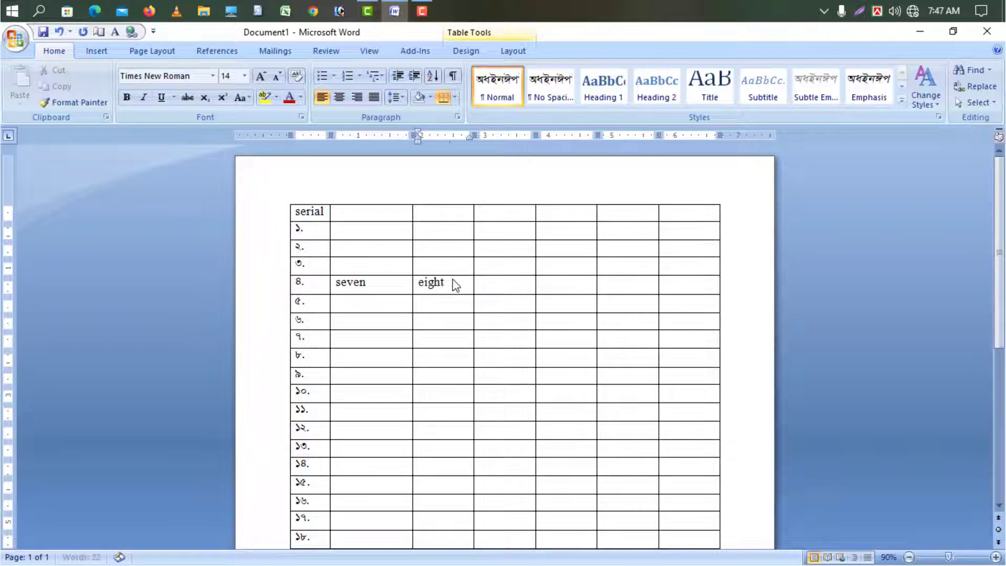
key(Tab)
text(nine)
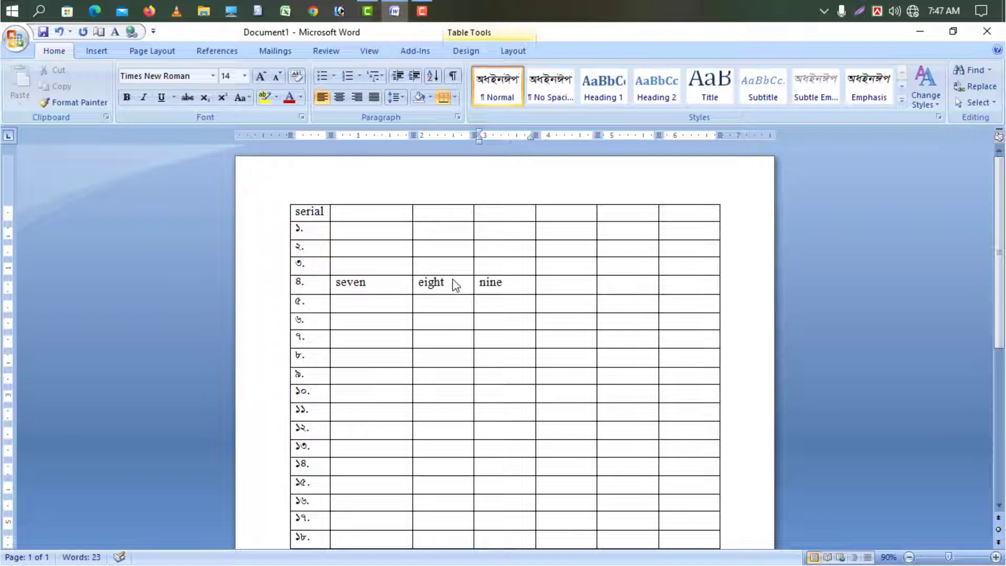
key(Tab)
text(ten)
key(Tab)
text(31)
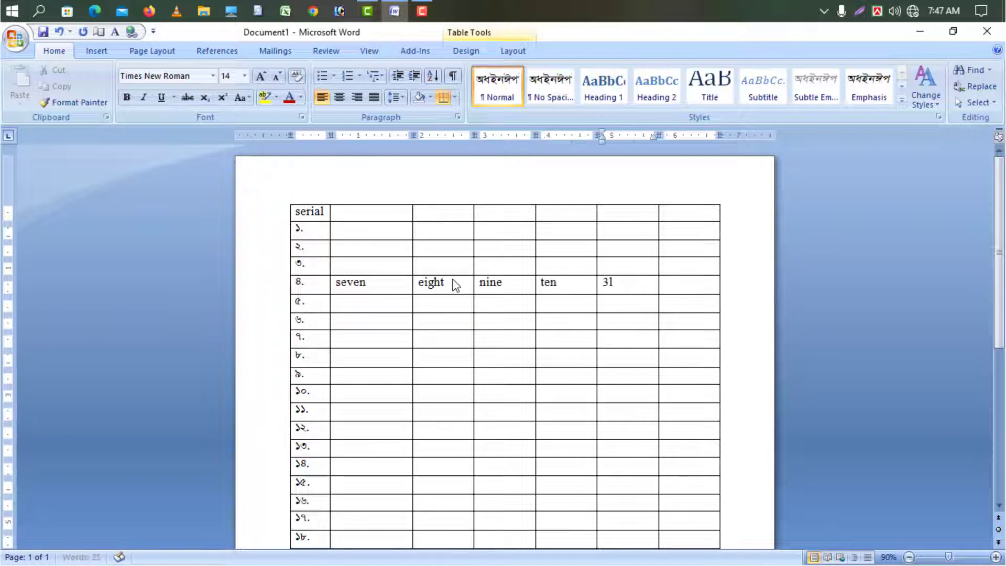
text(eeen)
key(Tab)
text(tw)
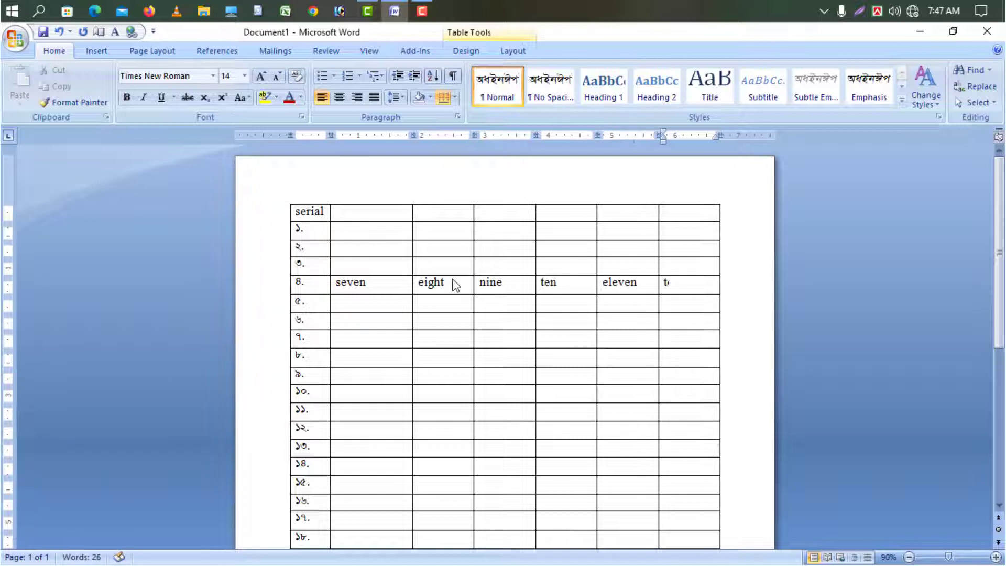
text(elve)
click(481, 373)
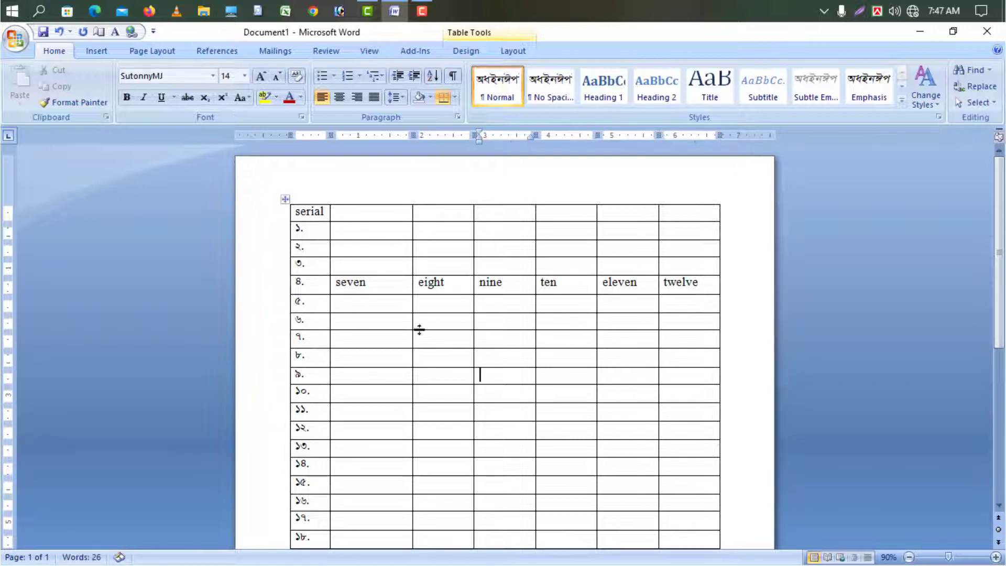
Center the words seven through twelve within their cells
drag(337, 281, 701, 283)
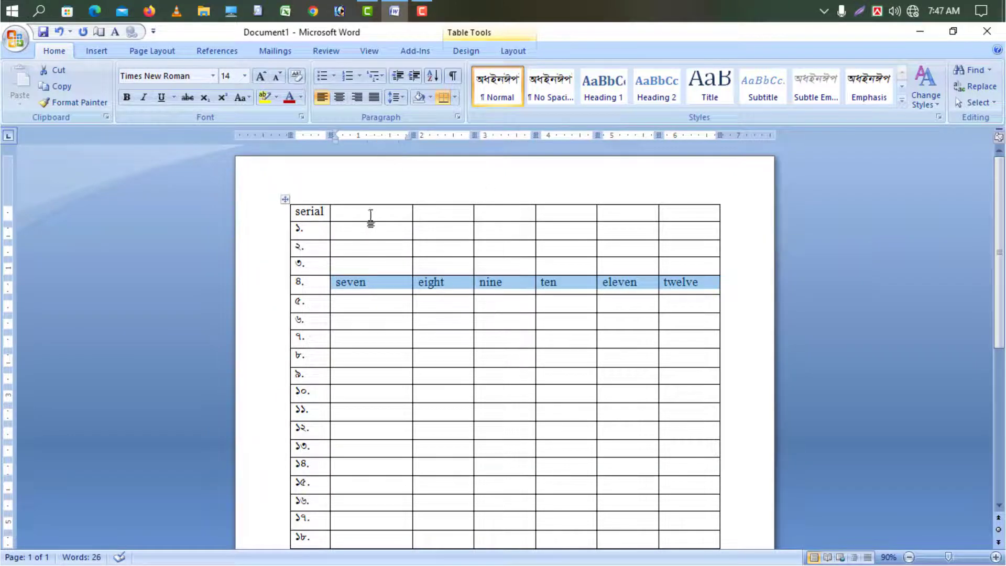
click(339, 96)
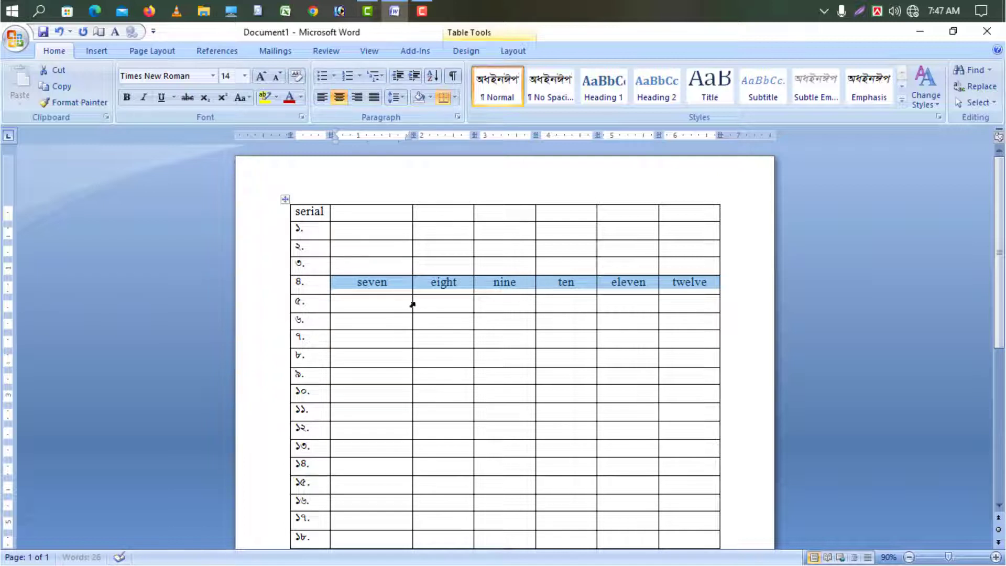
click(399, 285)
Shade the cells from seven to twelve with the standard light green color
drag(343, 283, 686, 284)
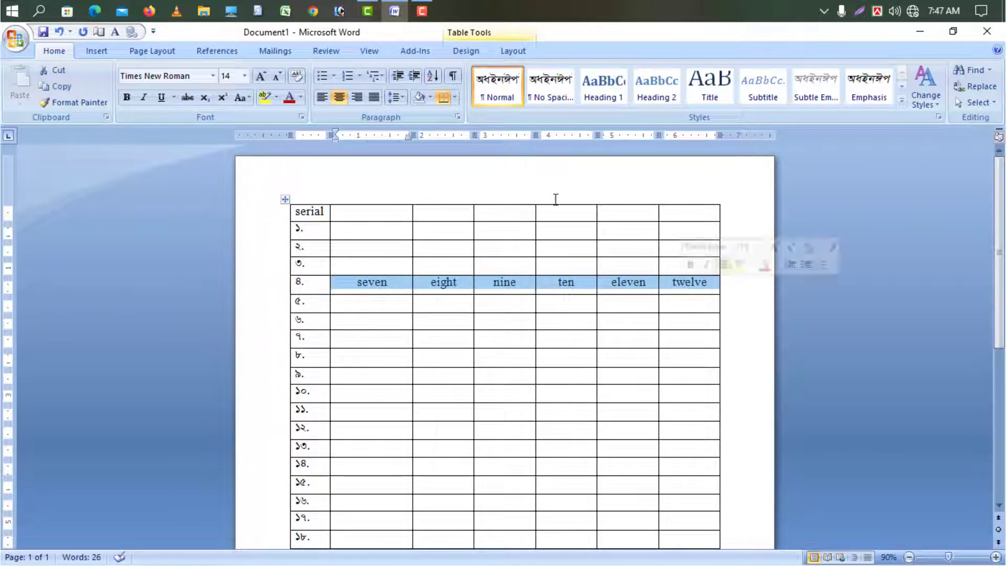
click(391, 291)
drag(353, 283, 668, 284)
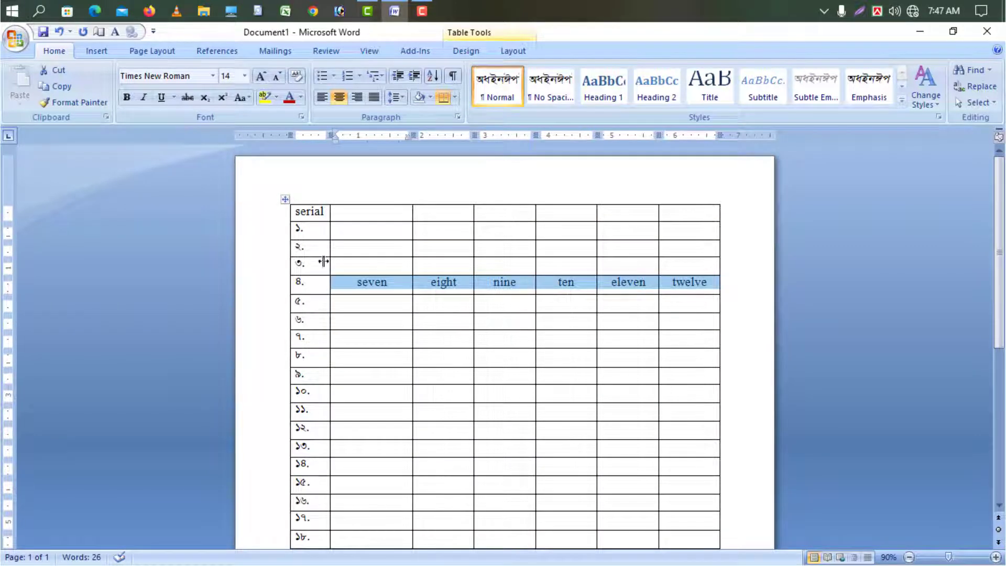
click(430, 96)
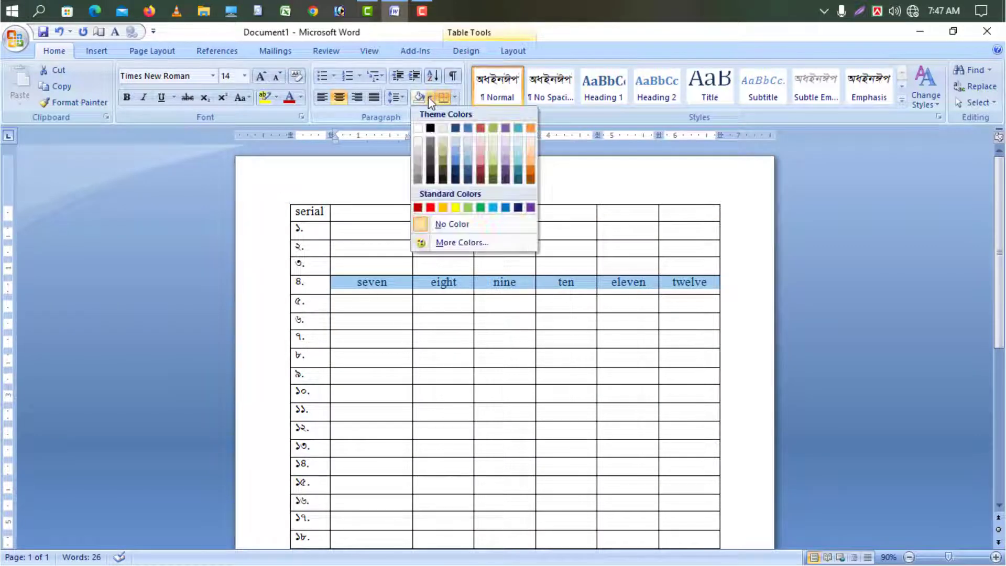
click(467, 208)
click(455, 308)
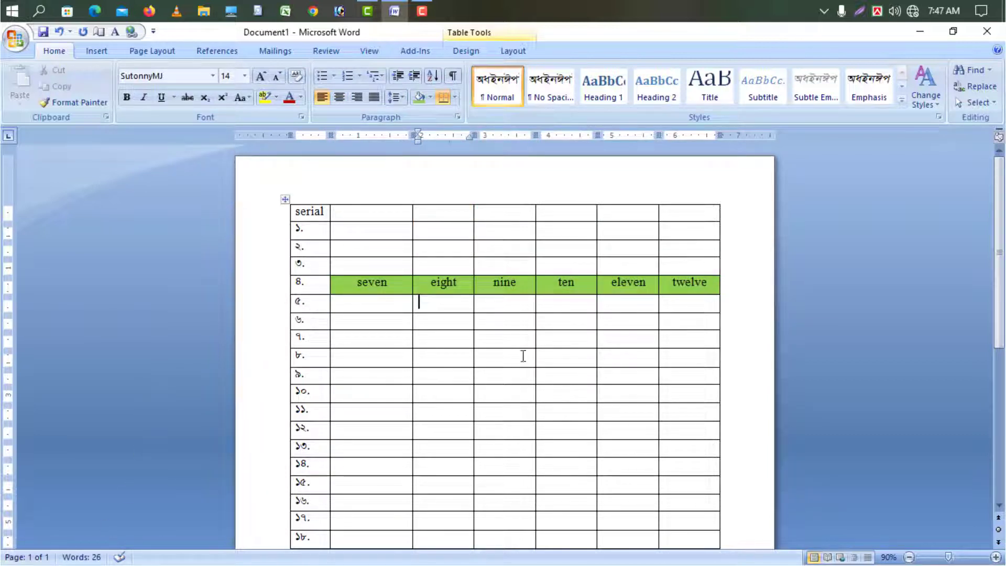
Narrow the second column slightly and widen the third and fourth columns by moving their borders
click(368, 232)
scroll(426, 401, down, 3)
scroll(401, 246, up, 3)
mouse_move(412, 263)
mouse_down()
mouse_move(394, 263)
mouse_move(410, 264)
mouse_up()
drag(472, 263, 544, 270)
scroll(471, 402, down, 5)
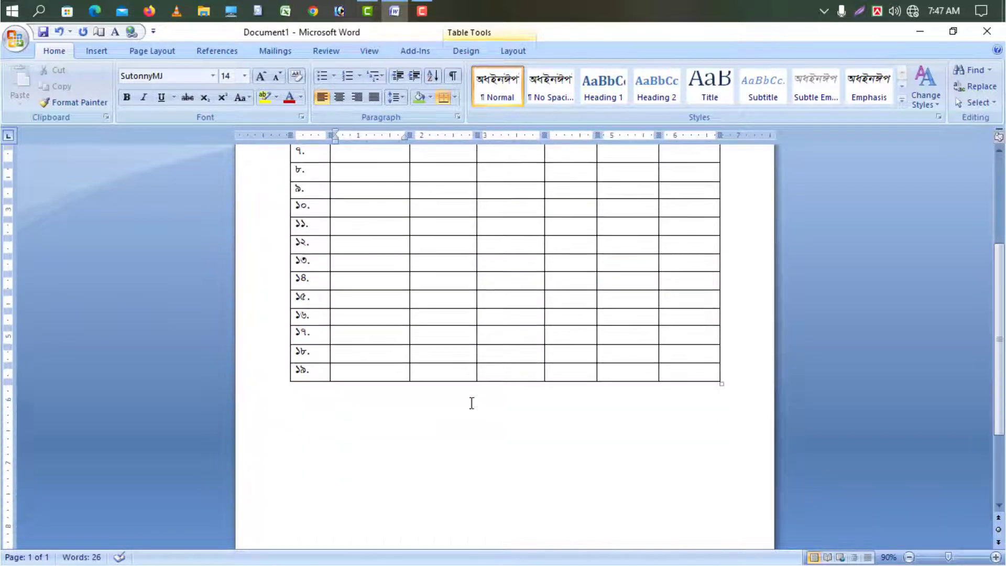
scroll(440, 431, up, 6)
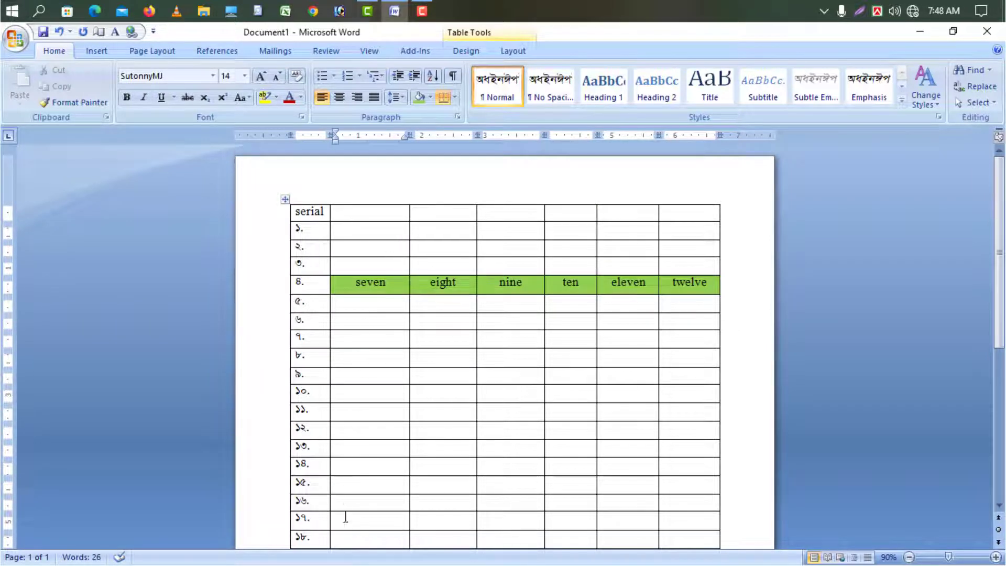
Delete the word "seven" from the green-shaded row
scroll(349, 522, down, 5)
scroll(361, 483, up, 5)
drag(402, 284, 336, 285)
key(Delete)
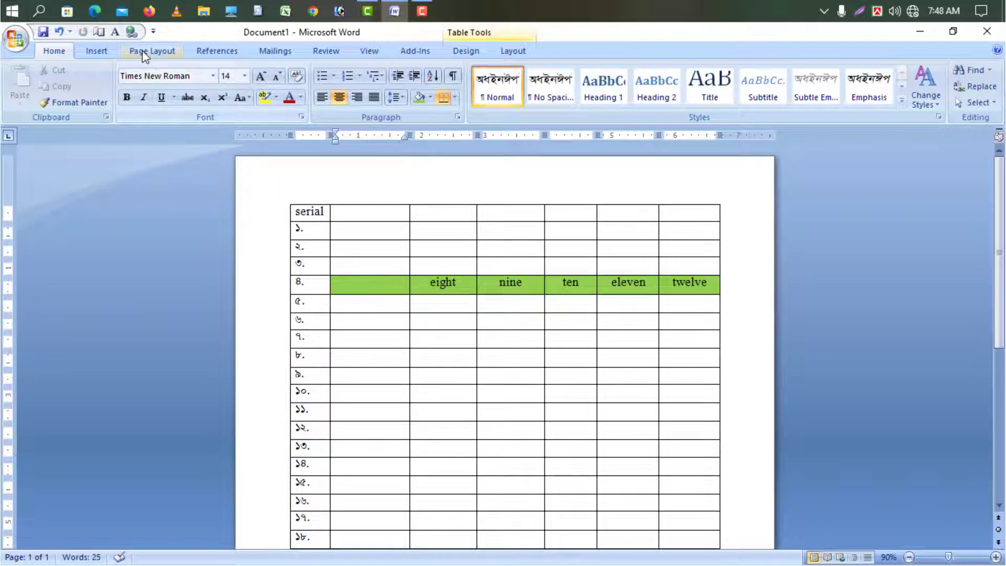
Draw a vertical table line through all rows of the second column to split it in two
click(88, 52)
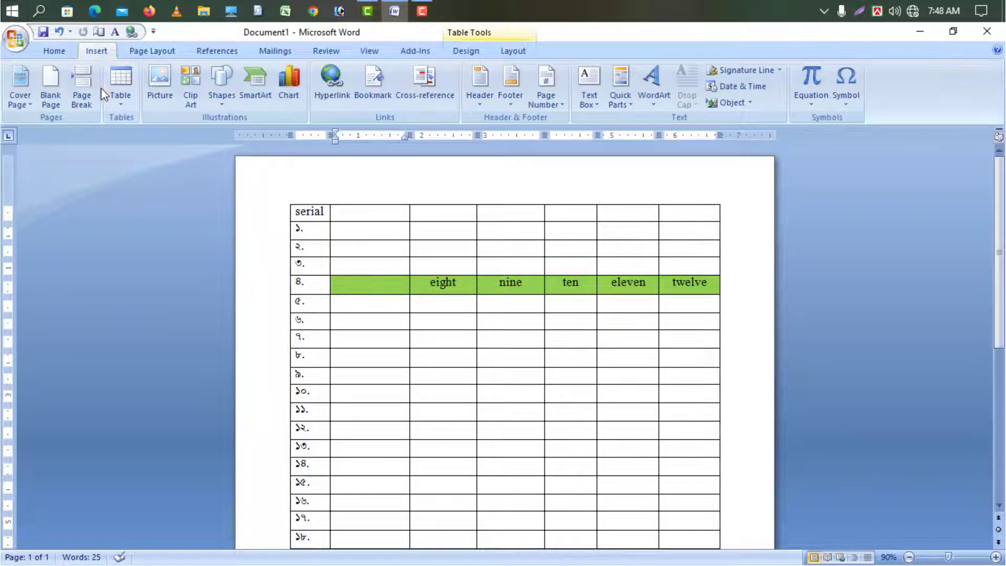
click(120, 86)
click(186, 268)
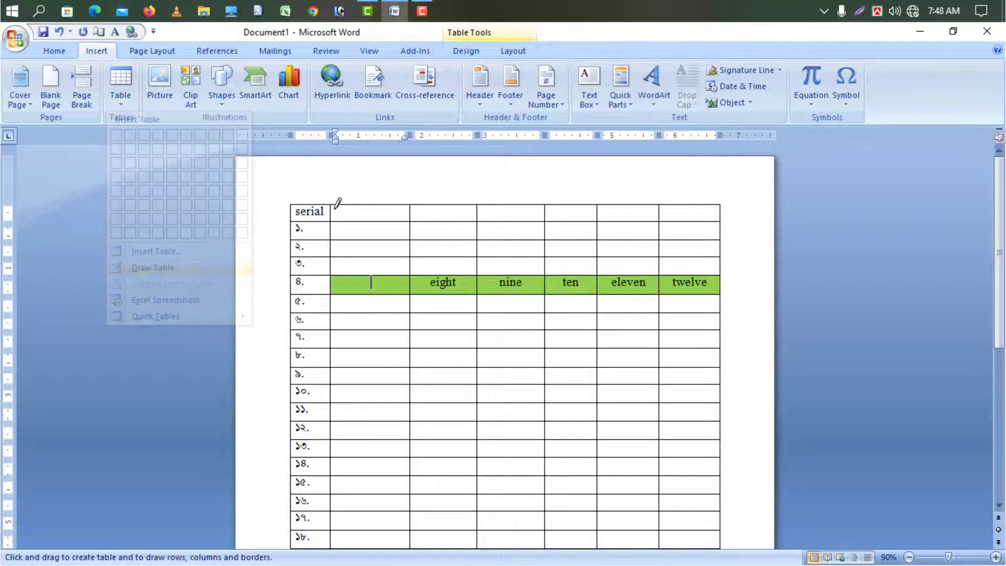
mouse_move(364, 201)
mouse_down()
mouse_move(381, 528)
mouse_move(370, 532)
mouse_move(384, 443)
mouse_move(368, 440)
mouse_move(380, 486)
mouse_up()
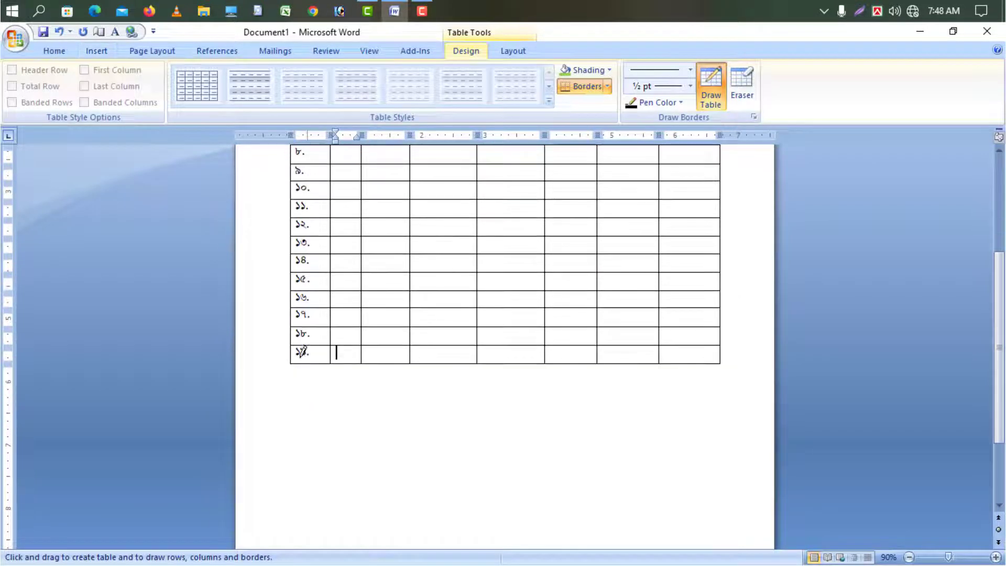
scroll(675, 506, down, 2)
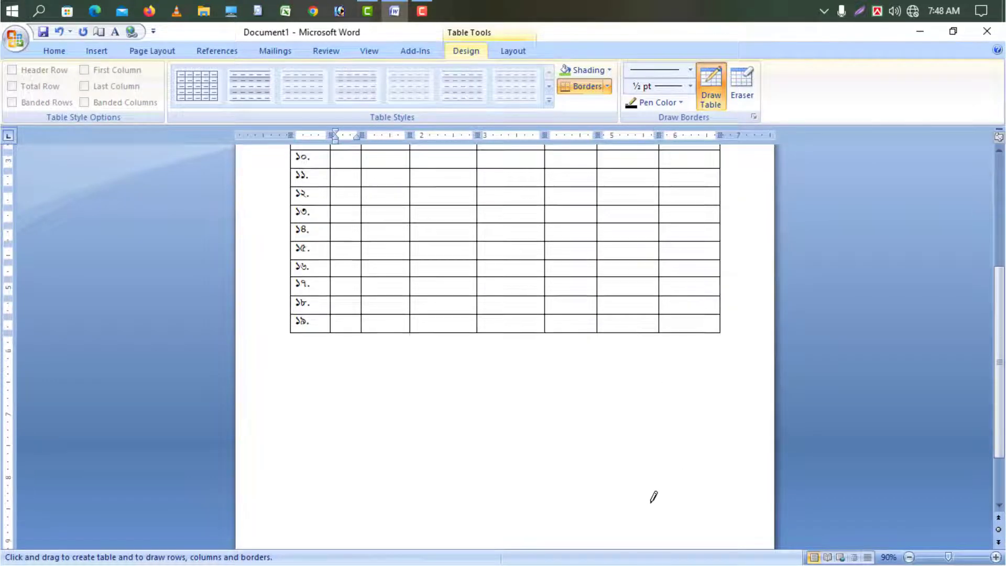
Draw a full-width box beneath row ১৯ and divide it with table lines into two rows of eight cells matching the columns above
drag(298, 294, 724, 328)
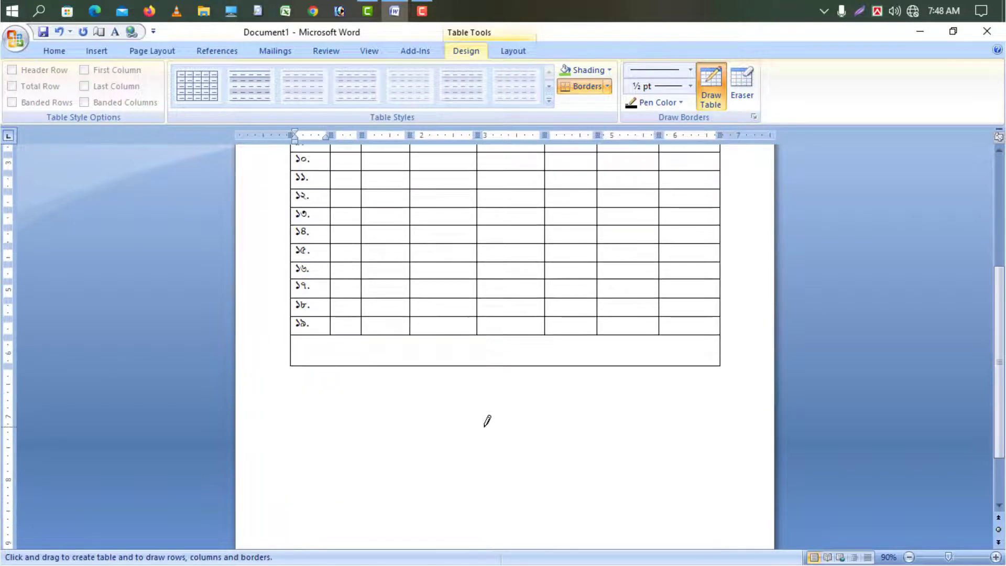
drag(333, 333, 337, 372)
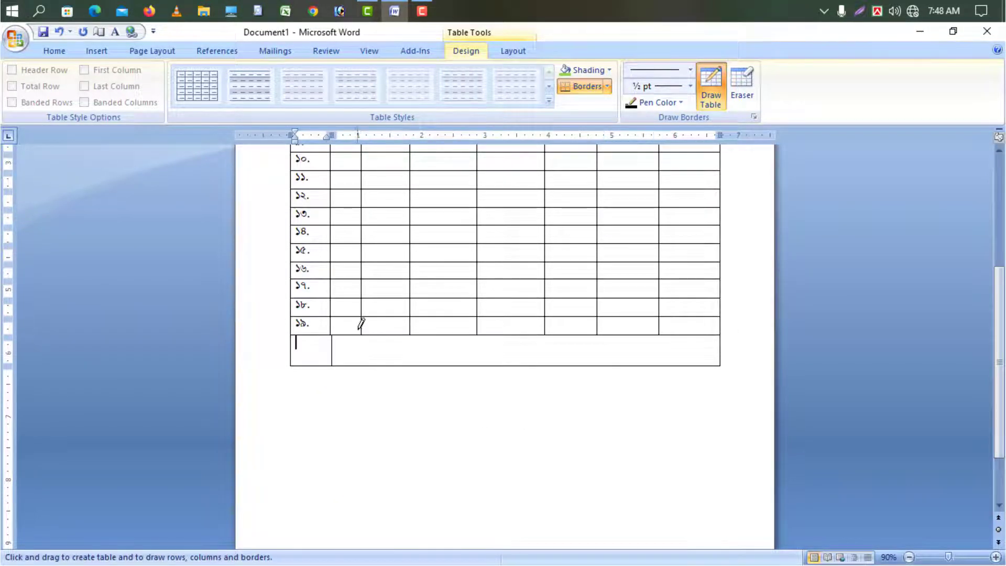
drag(359, 322, 362, 368)
drag(410, 336, 411, 375)
drag(492, 322, 482, 370)
drag(544, 327, 547, 369)
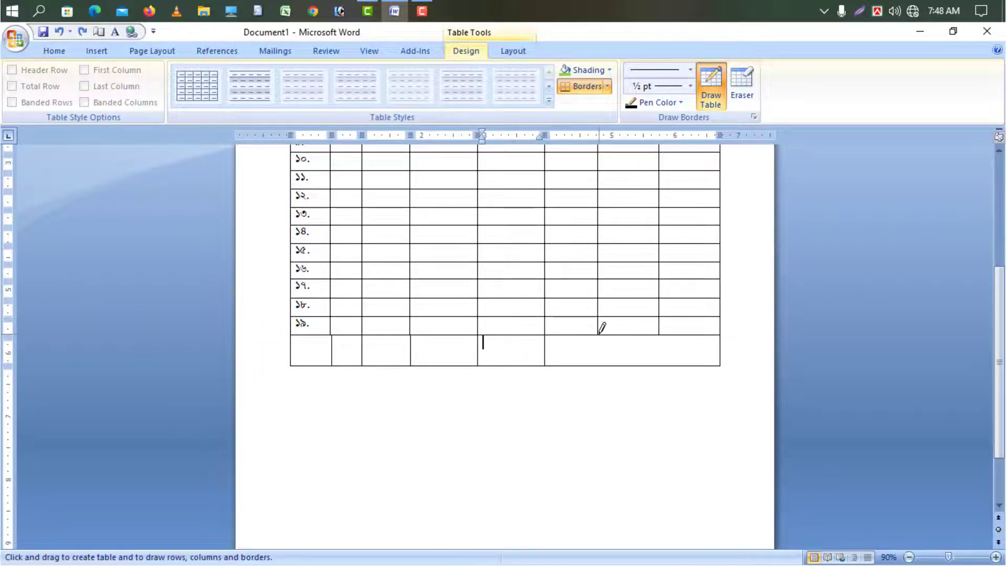
drag(599, 328, 601, 364)
drag(662, 328, 661, 364)
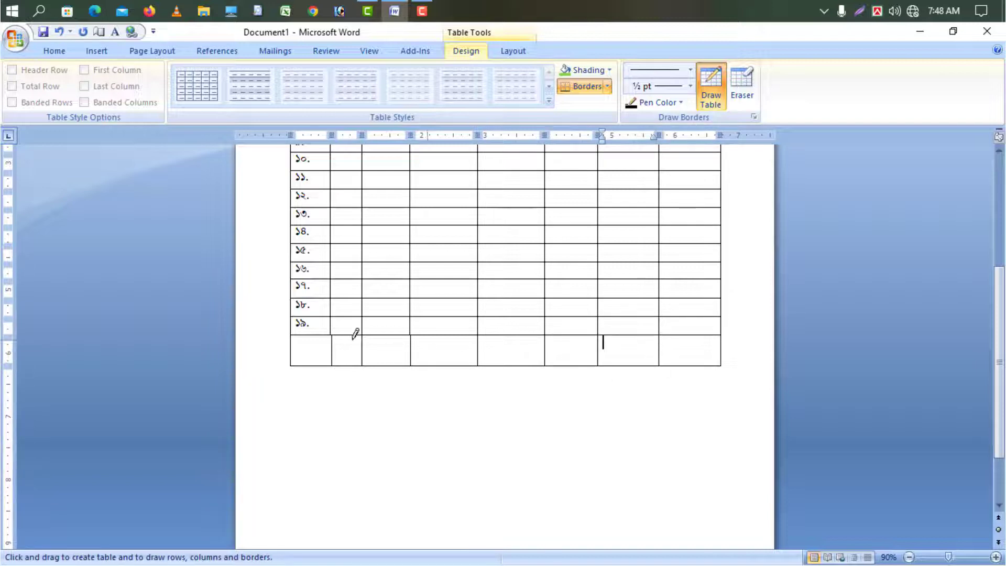
drag(293, 352, 731, 343)
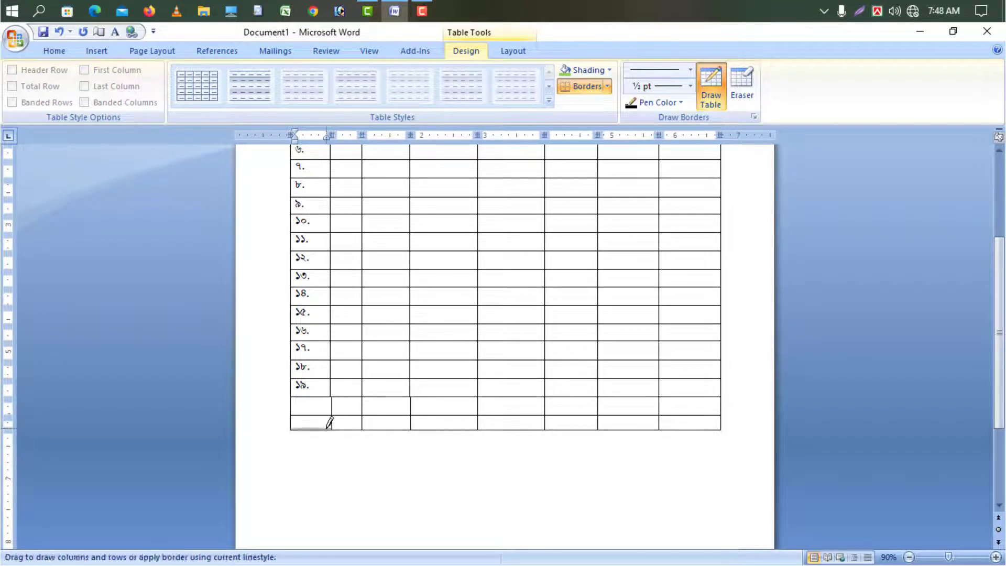
click(337, 407)
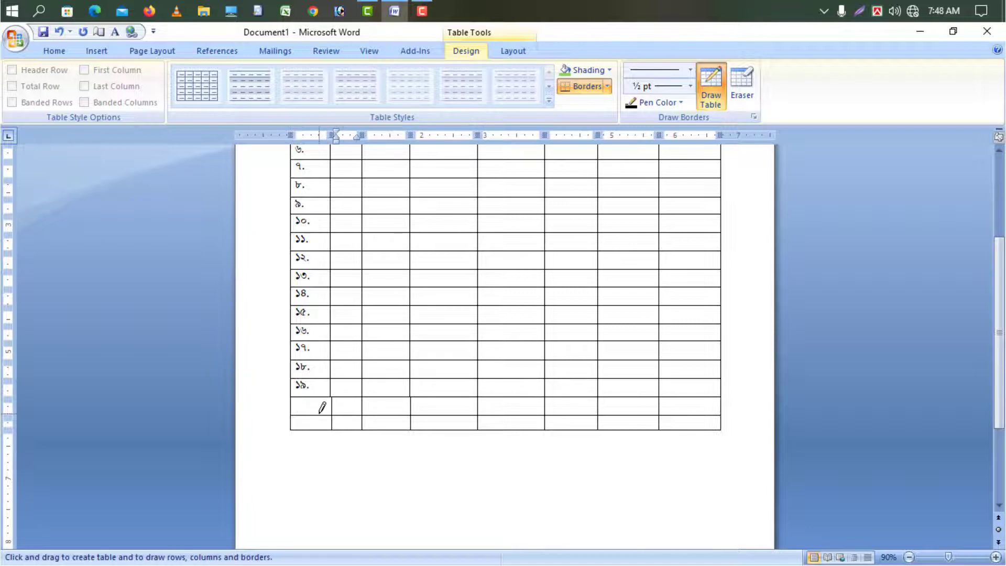
right_click(321, 406)
key(Escape)
click(50, 51)
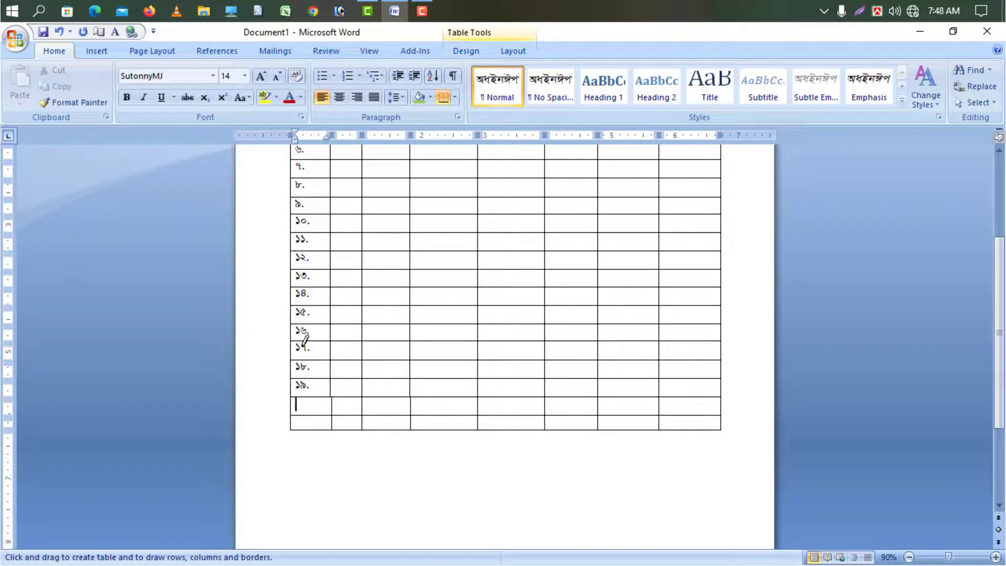
Try drawing vertical lines through the first-column area of the two new bottom rows, and undo the line splitting their first cells
drag(333, 393, 334, 432)
scroll(321, 473, up, 5)
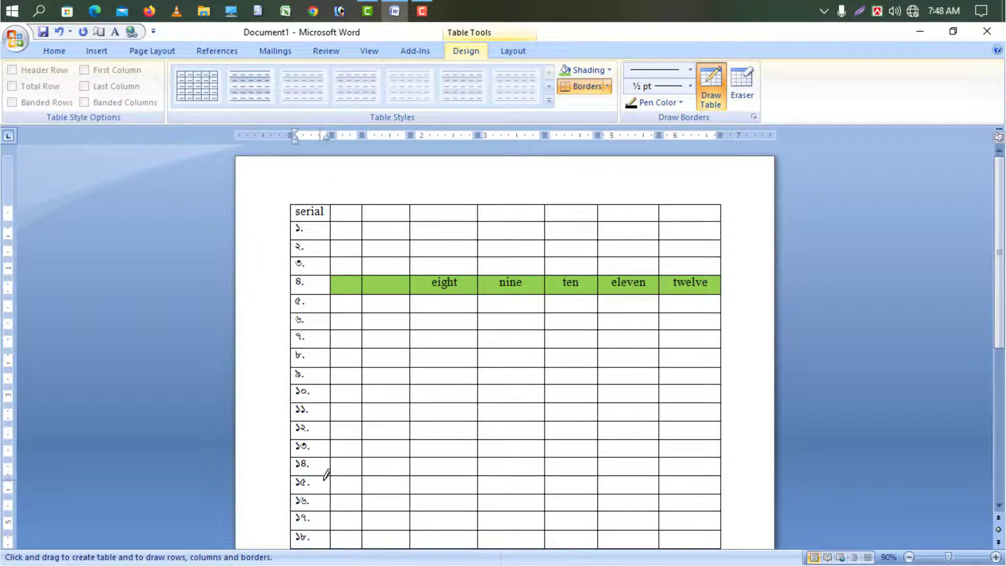
scroll(325, 474, down, 3)
drag(306, 473, 306, 506)
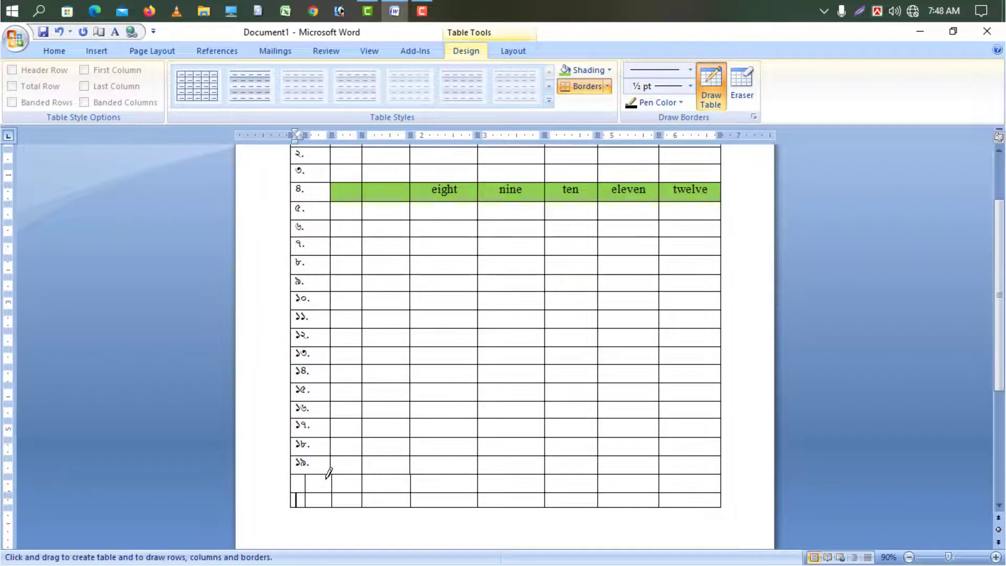
click(58, 32)
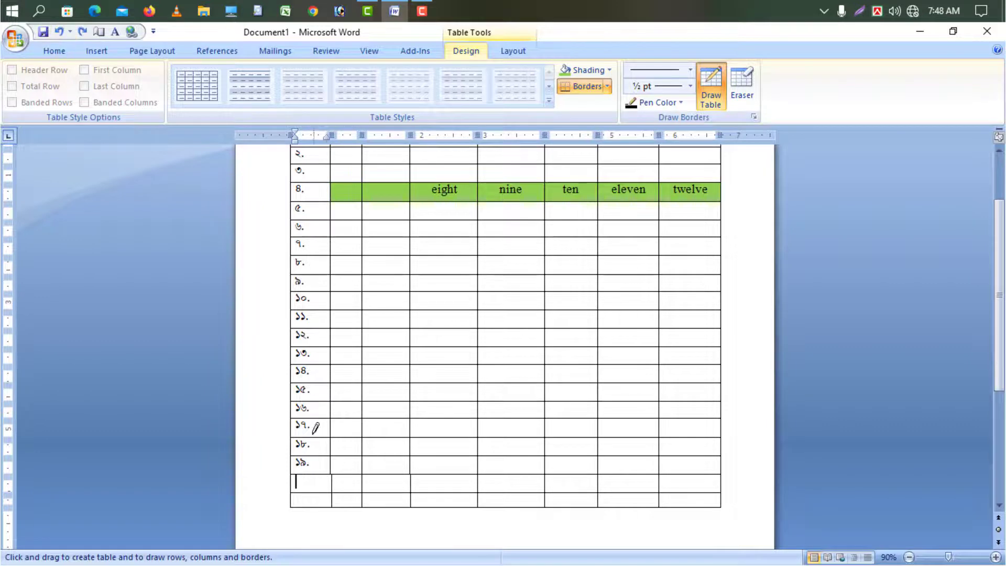
right_click(295, 481)
key(Escape)
Stop drawing table lines and align the first column's border in the two new bottom rows with the rows above
scroll(256, 263, up, 3)
click(359, 246)
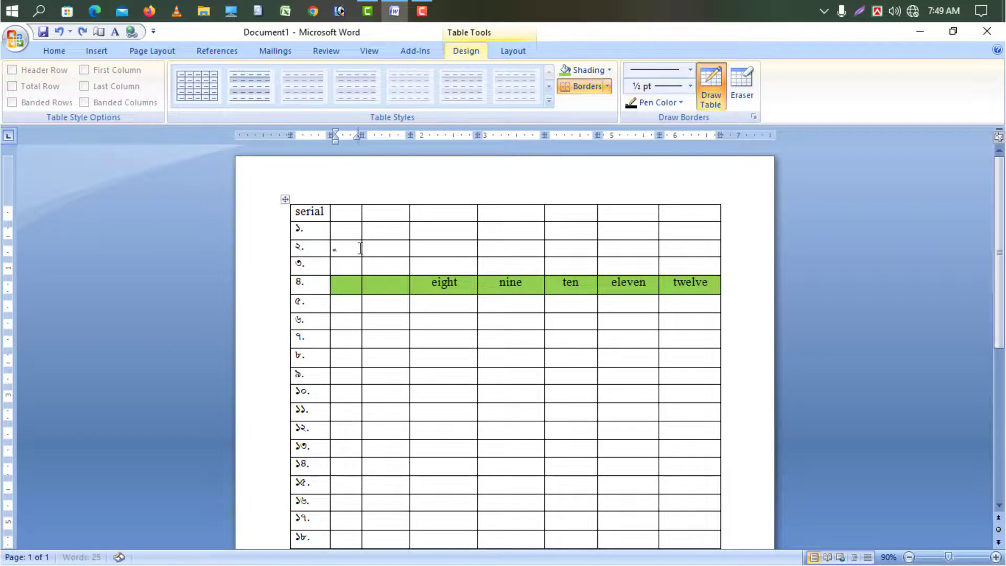
key(Escape)
scroll(328, 494, down, 4)
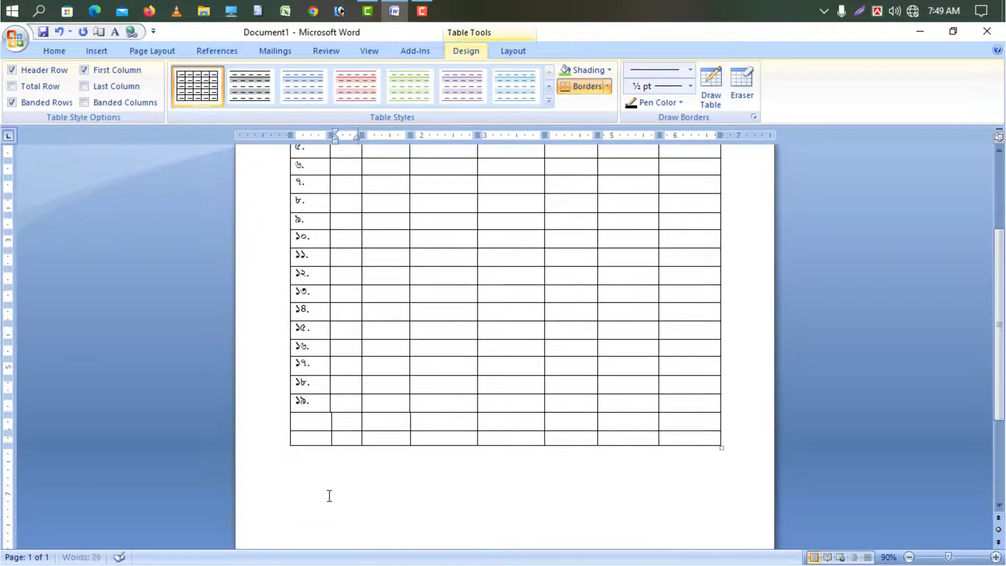
click(331, 437)
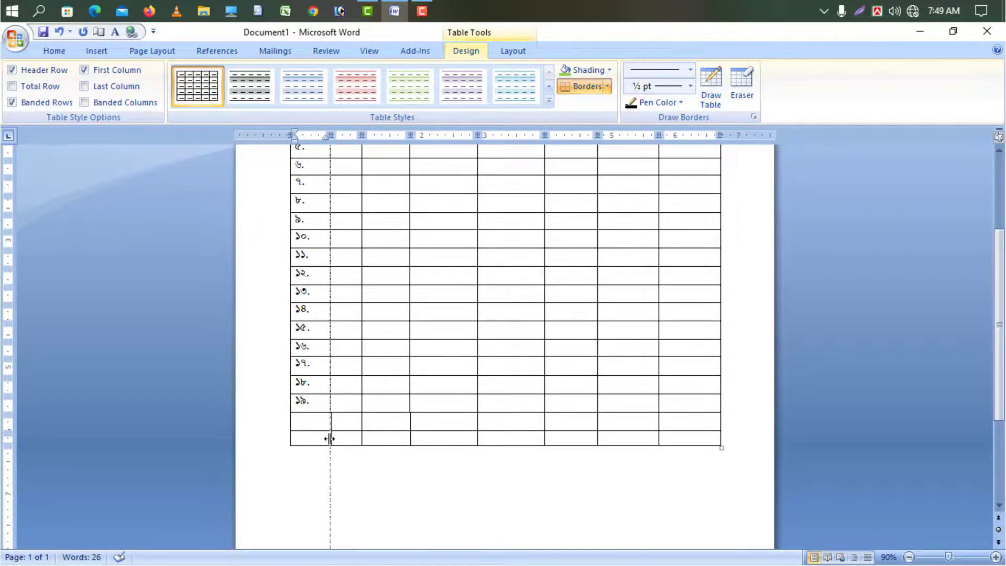
Delete the stray dot beside row ২ and widen the second column by moving its border into the third
scroll(359, 395, up, 3)
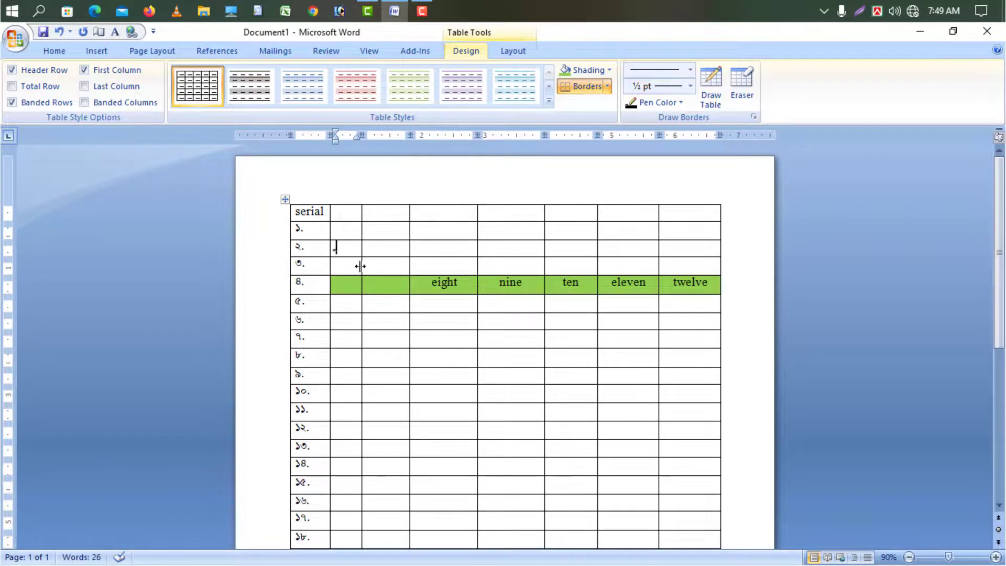
key(BackSpace)
drag(361, 362, 374, 362)
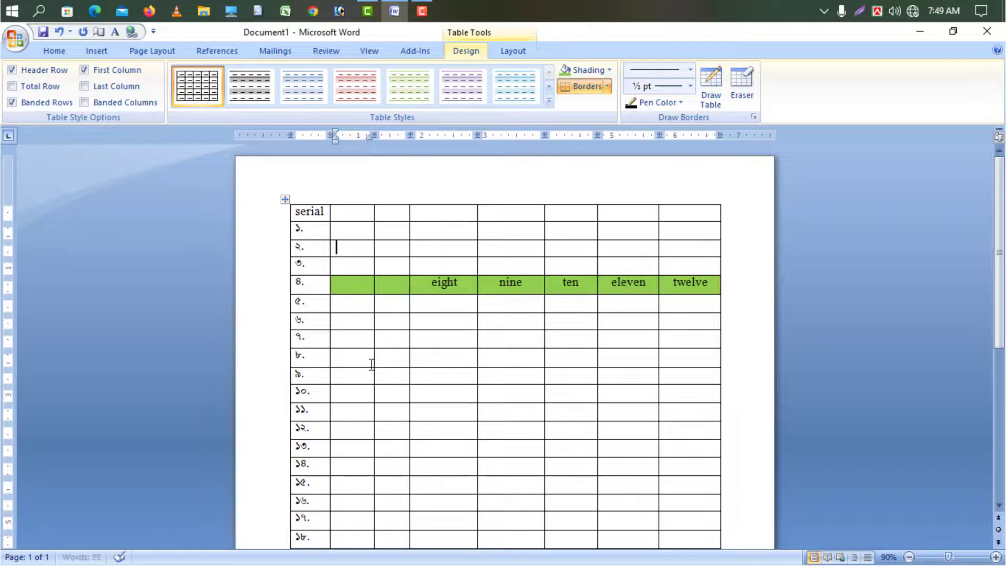
Stretch the whole table downward so that all its rows become taller, and return to the start of the document
scroll(392, 422, down, 10)
scroll(713, 407, up, 4)
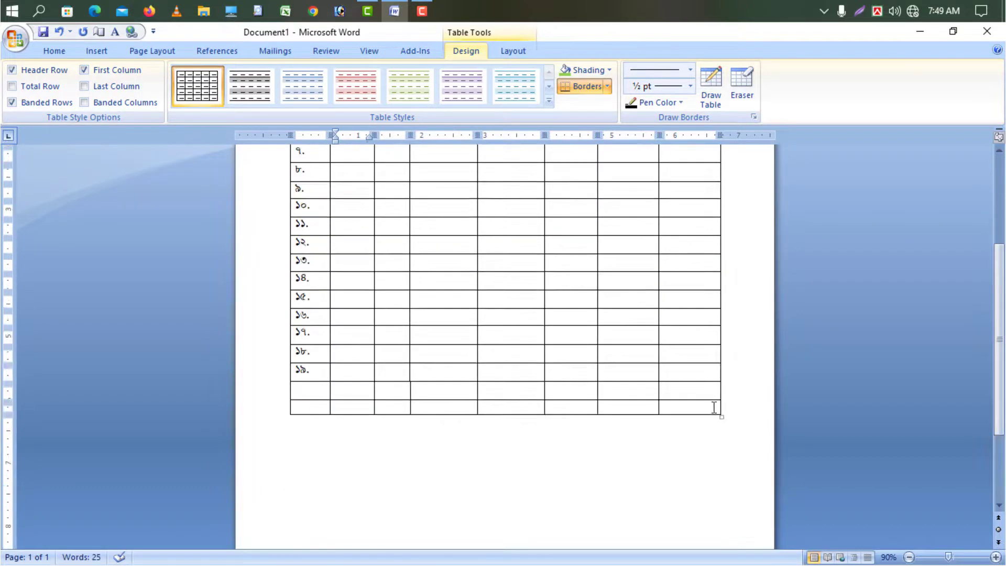
drag(725, 417, 719, 483)
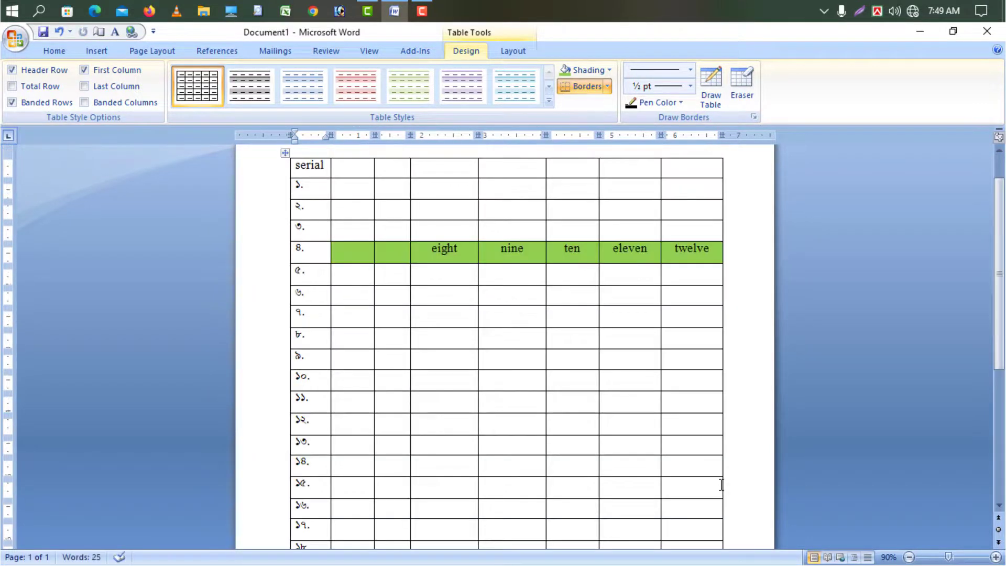
key(ctrl+Home)
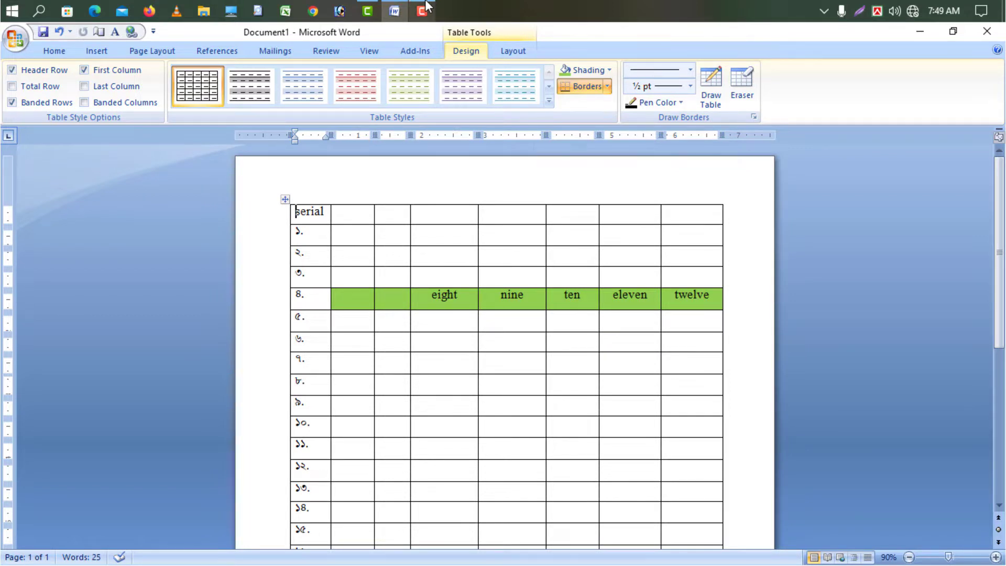
mouse_move(423, 4)
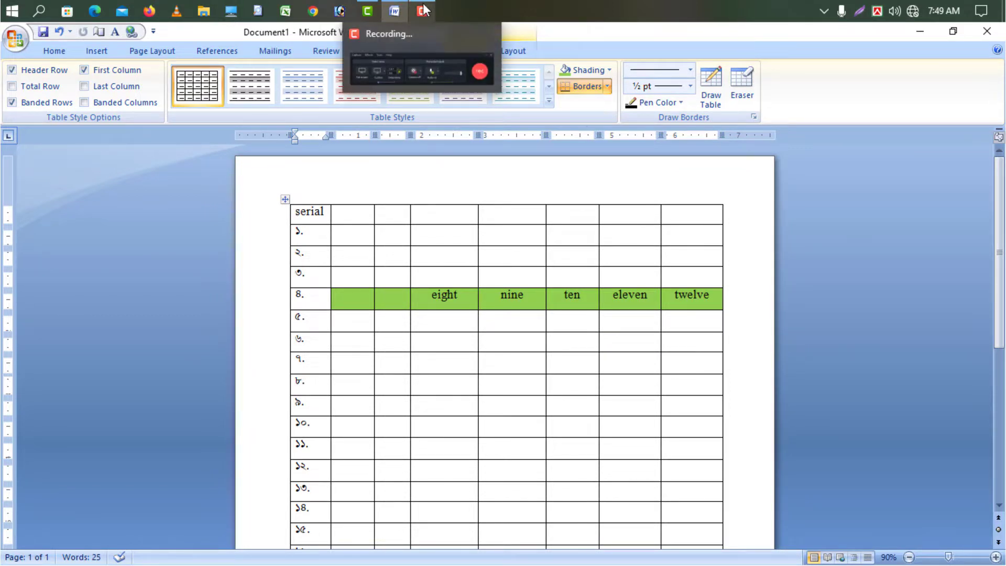